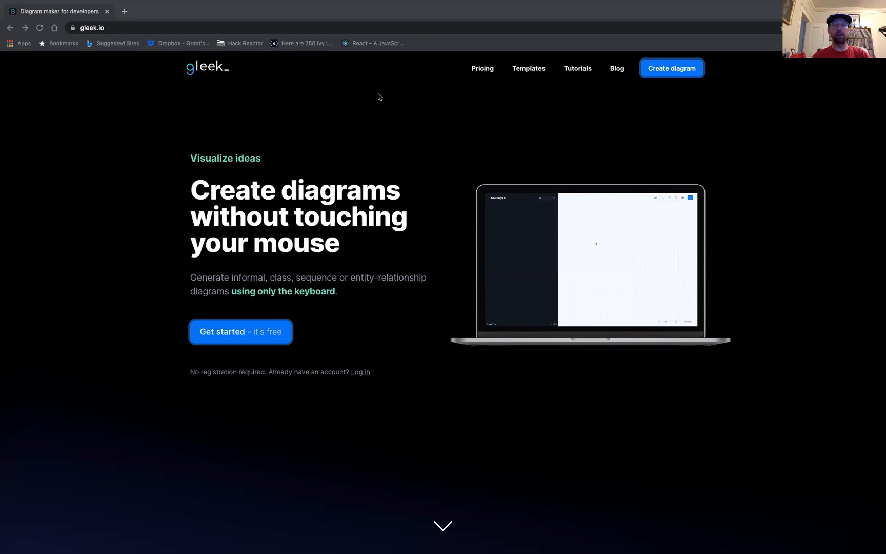
# Open the Gleek diagram editor from the home page and start a new blank diagram.
pyautogui.moveTo(332, 5)
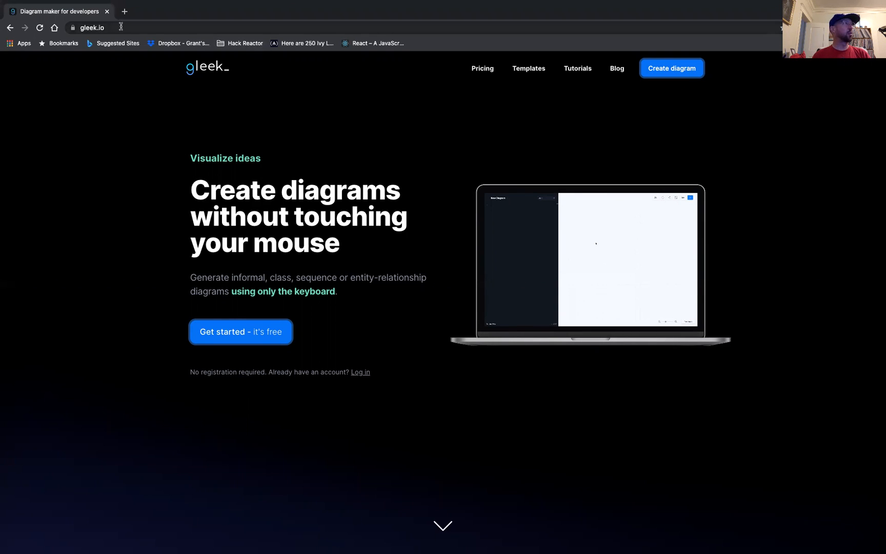
pyautogui.click(670, 70)
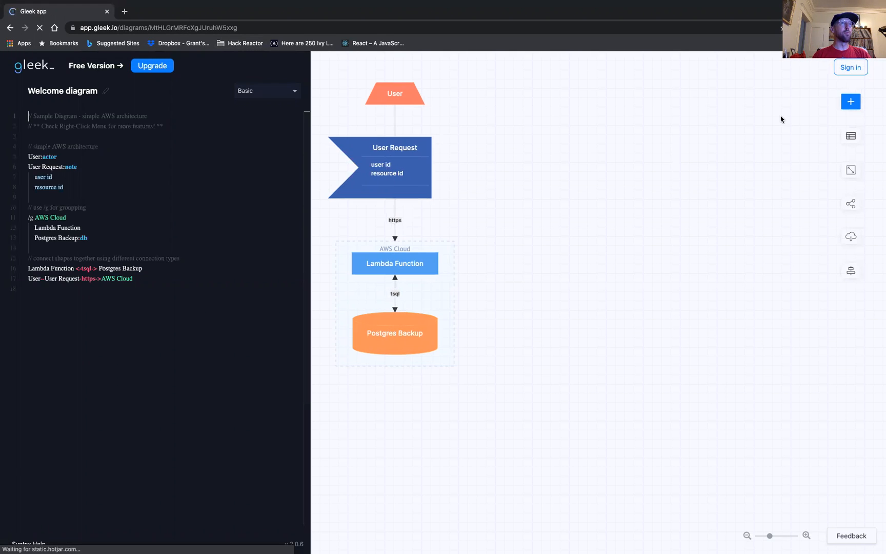
pyautogui.click(846, 138)
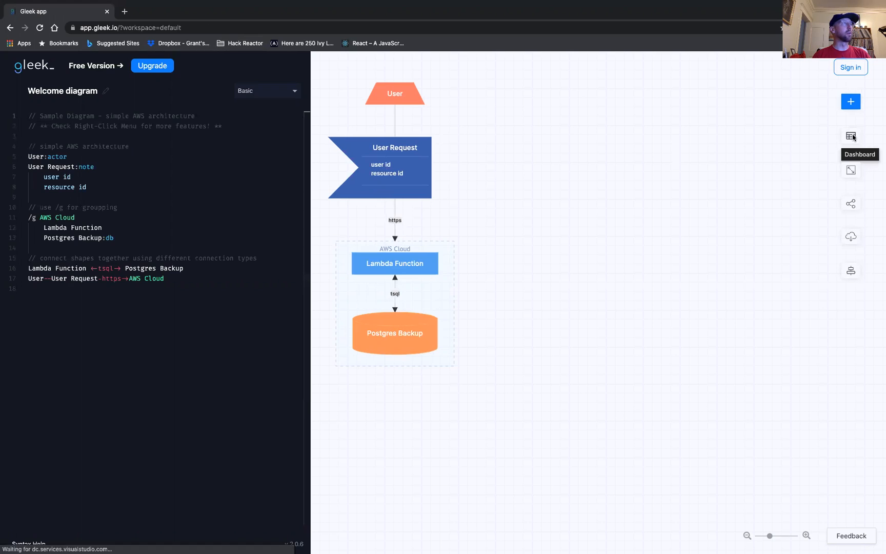
pyautogui.click(180, 68)
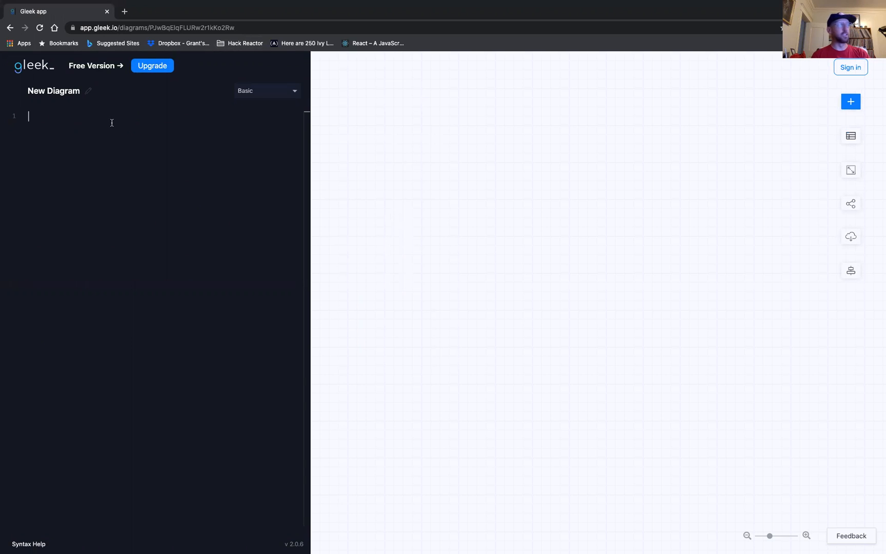
# Add two nodes named client and proxy to the blank diagram.
pyautogui.write('client')
pyautogui.press('Return')
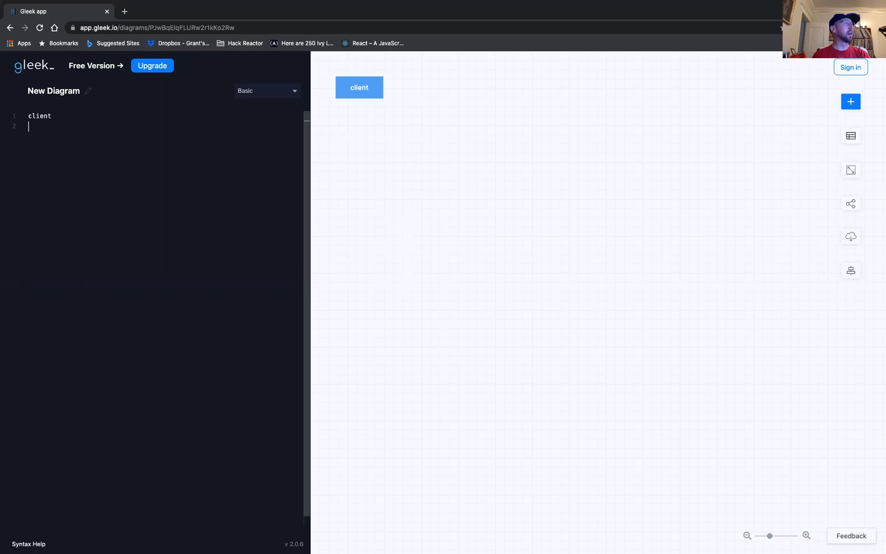
pyautogui.write('proxy')
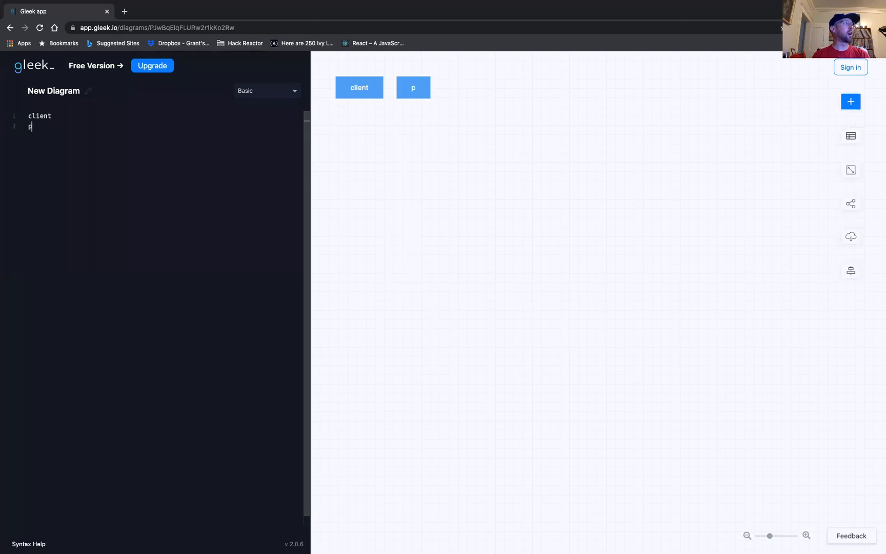
pyautogui.press('Return')
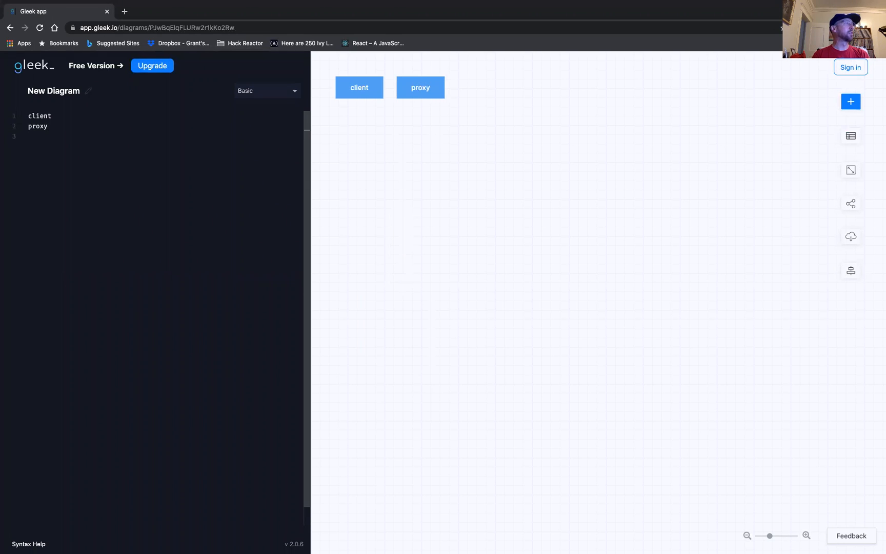
# Connect client to proxy and back with the arrow chain client --> proxy --> client.
pyautogui.write('client')
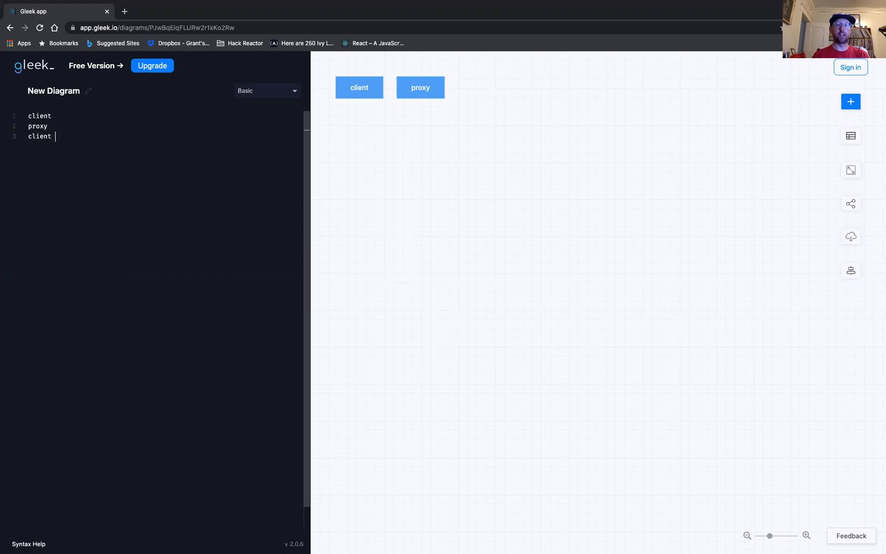
pyautogui.write(' --')
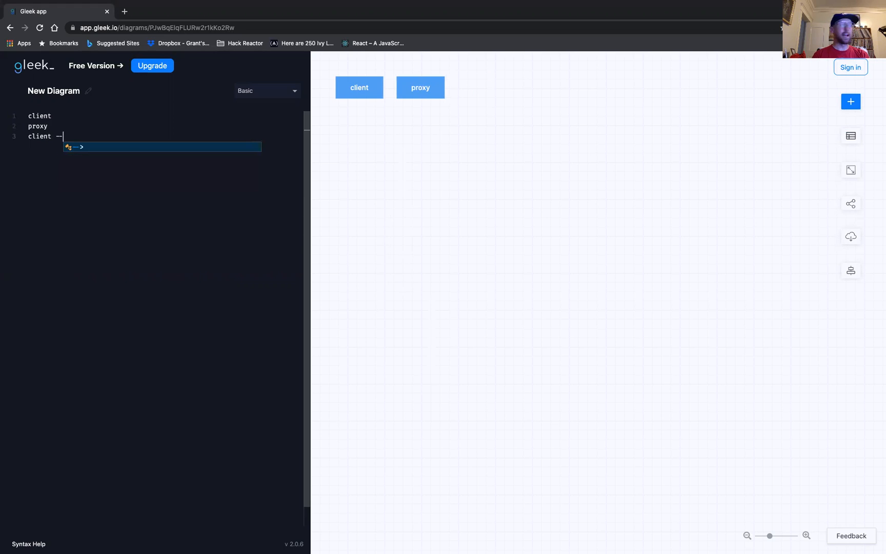
pyautogui.write('>')
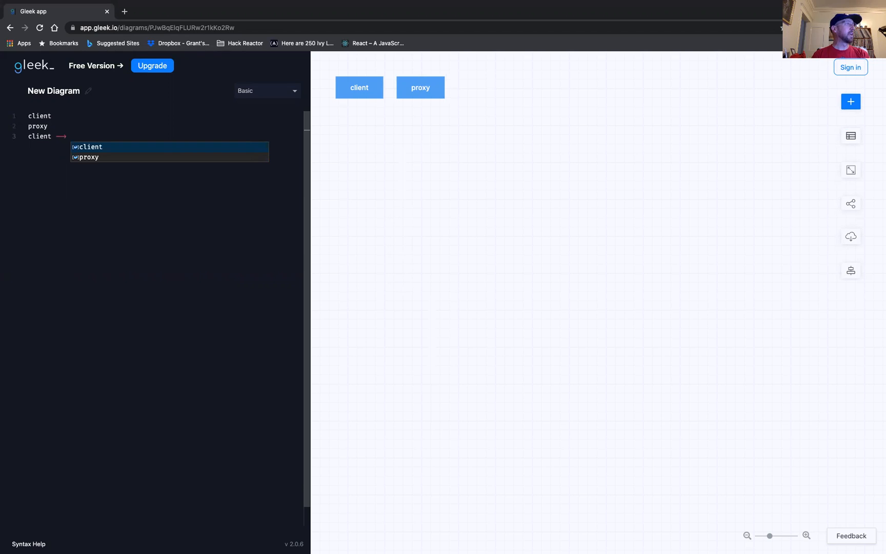
pyautogui.write(' prox')
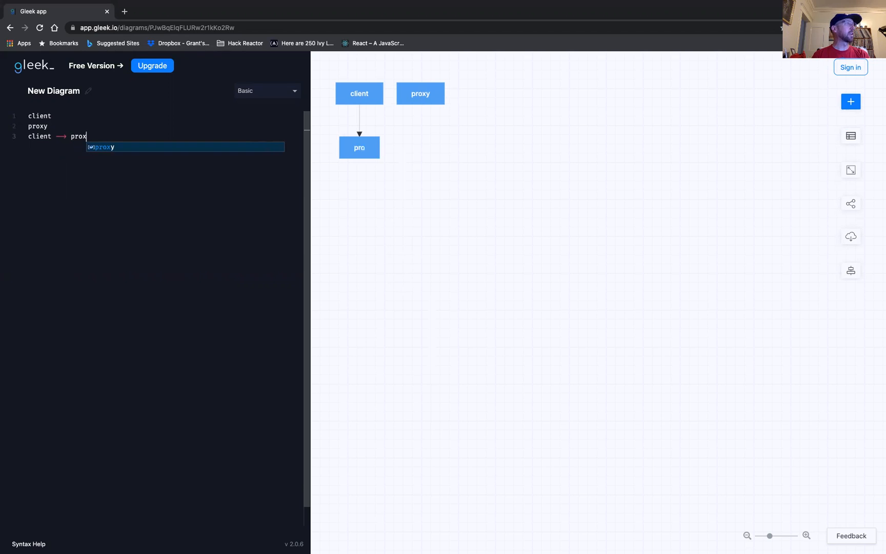
pyautogui.write('y ')
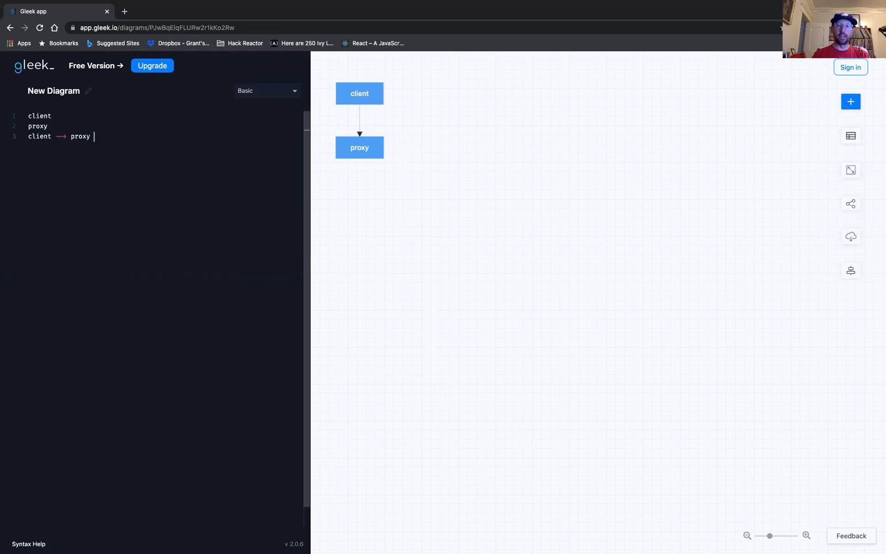
pyautogui.write('--')
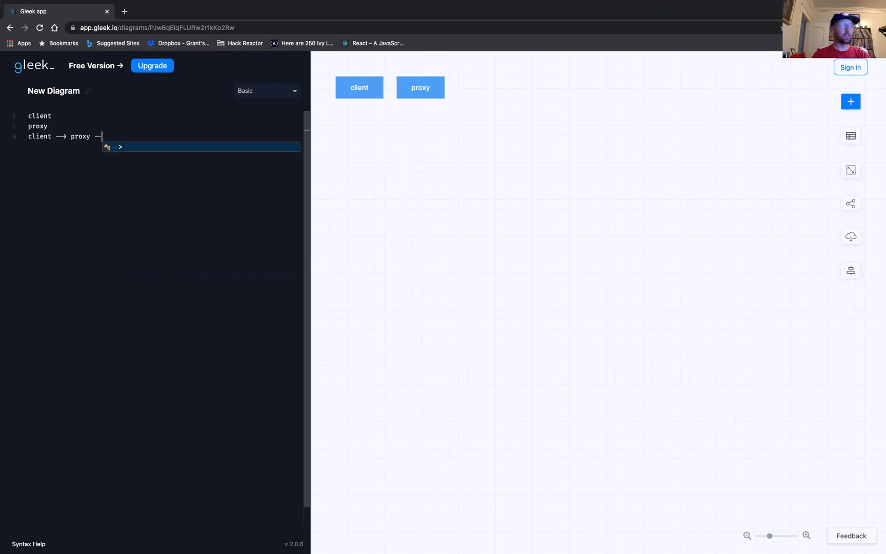
pyautogui.write('> ')
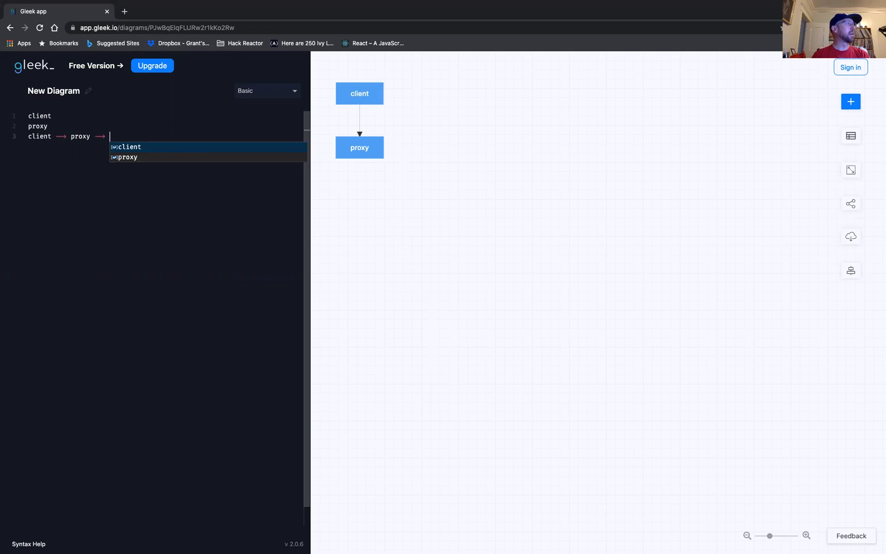
pyautogui.write('client')
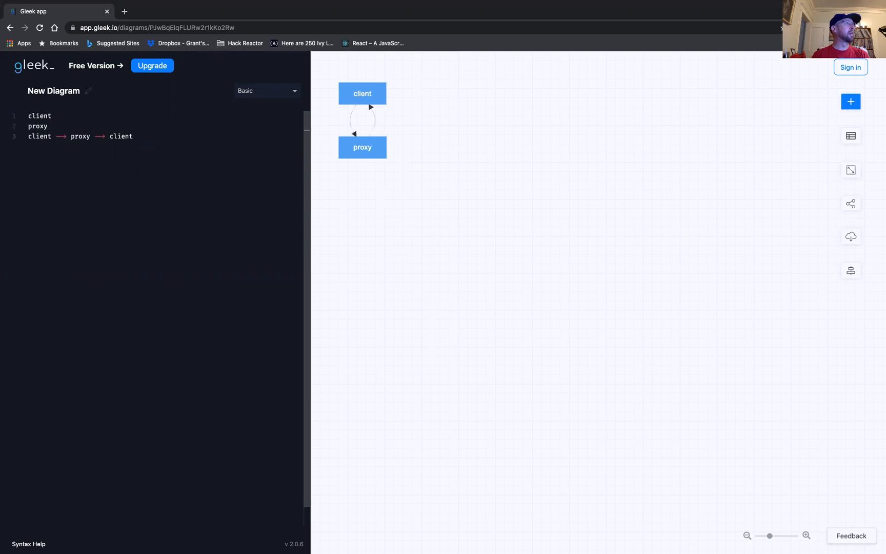
pyautogui.press('Return')
# Create a group named Services containing a node Service 1 with the service shape type.
pyautogui.write('/')
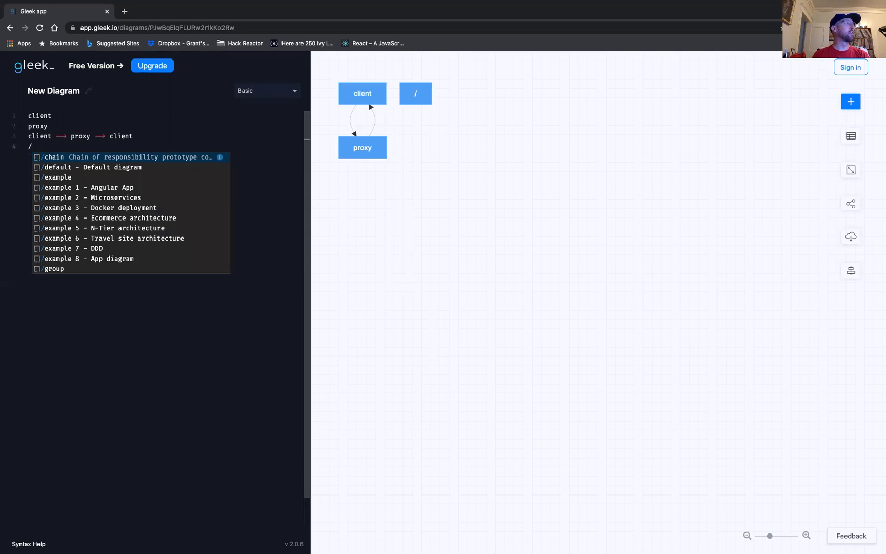
pyautogui.write('g')
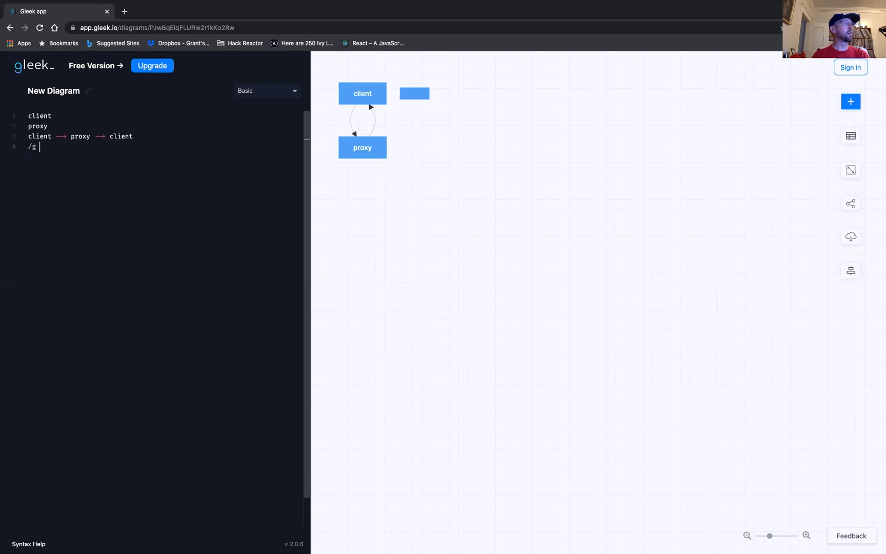
pyautogui.write(' Services')
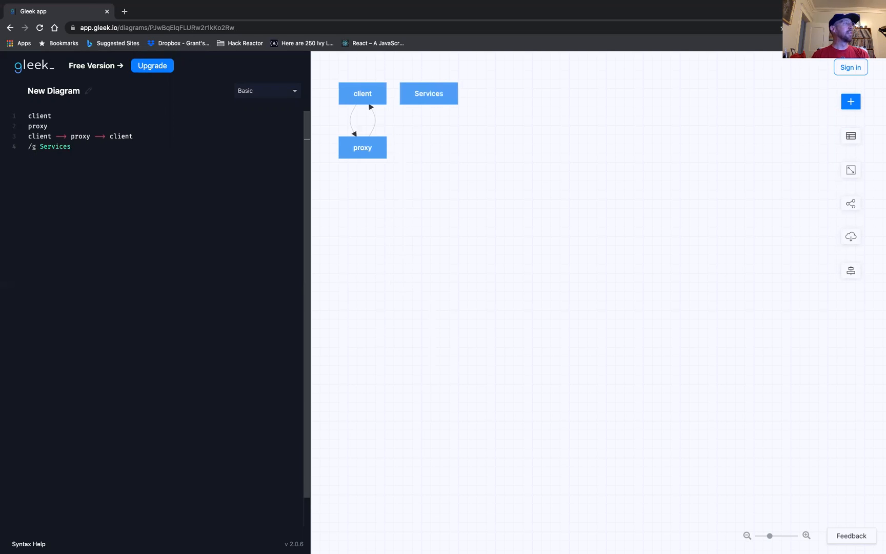
pyautogui.press('Return')
pyautogui.write('Ser')
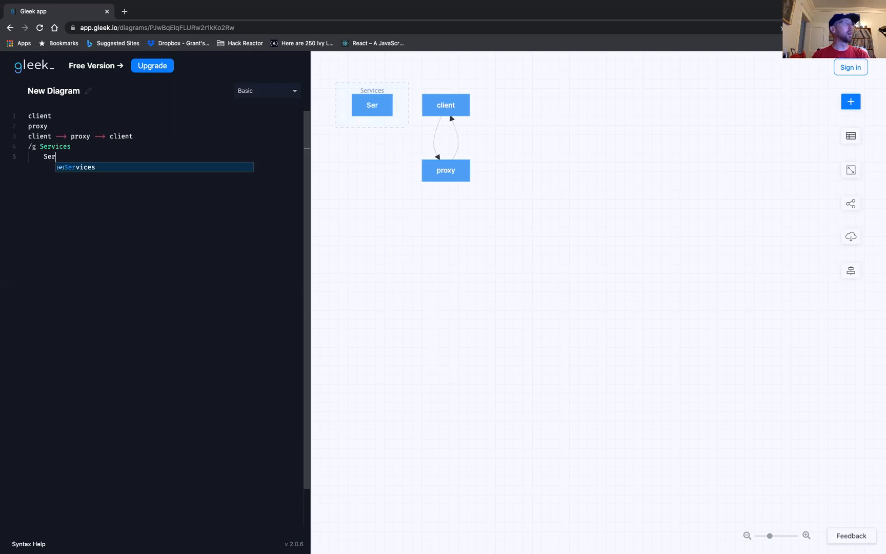
pyautogui.write('vice 1')
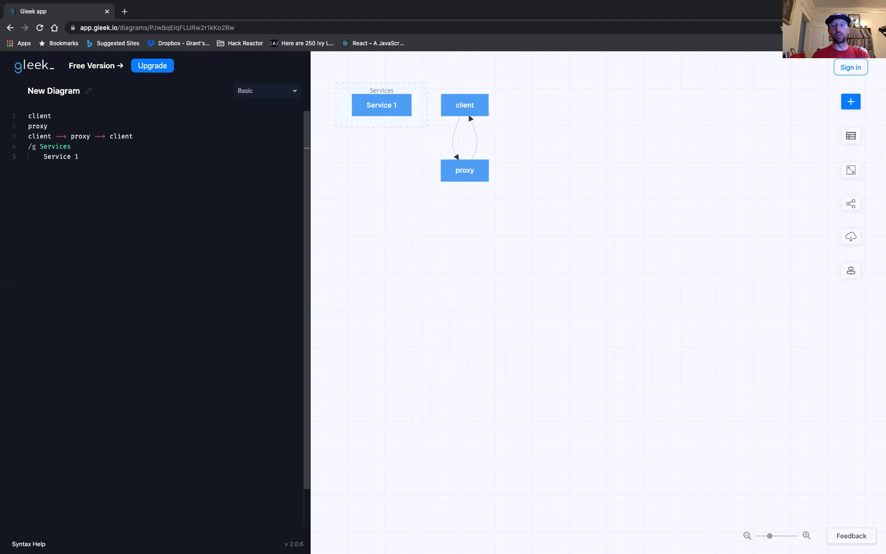
pyautogui.write(':')
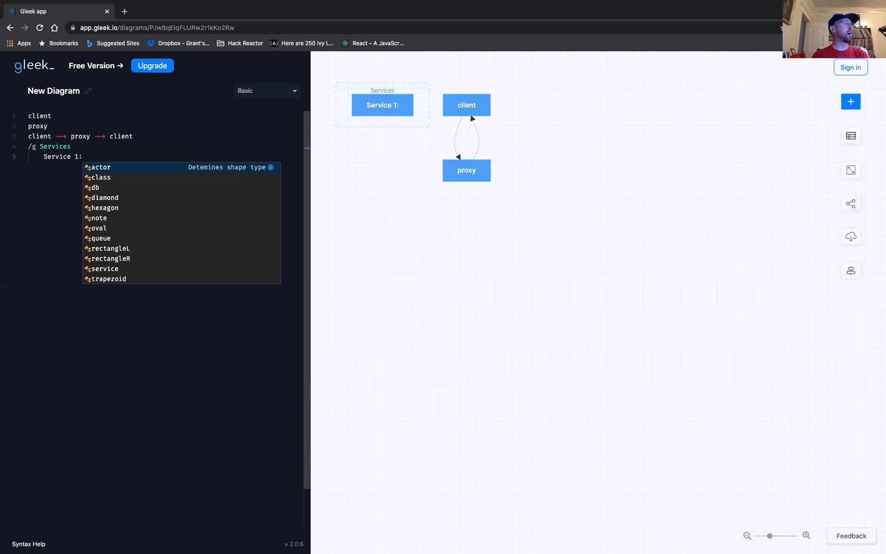
pyautogui.click(110, 269)
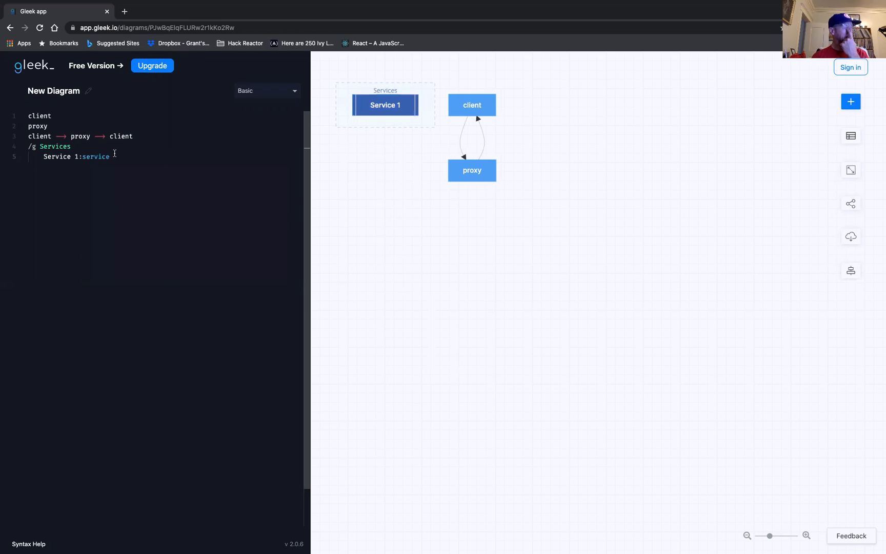
pyautogui.press('Return')
# Add a second node, Service 2, with the service shape type to the Services group.
pyautogui.write('Servic')
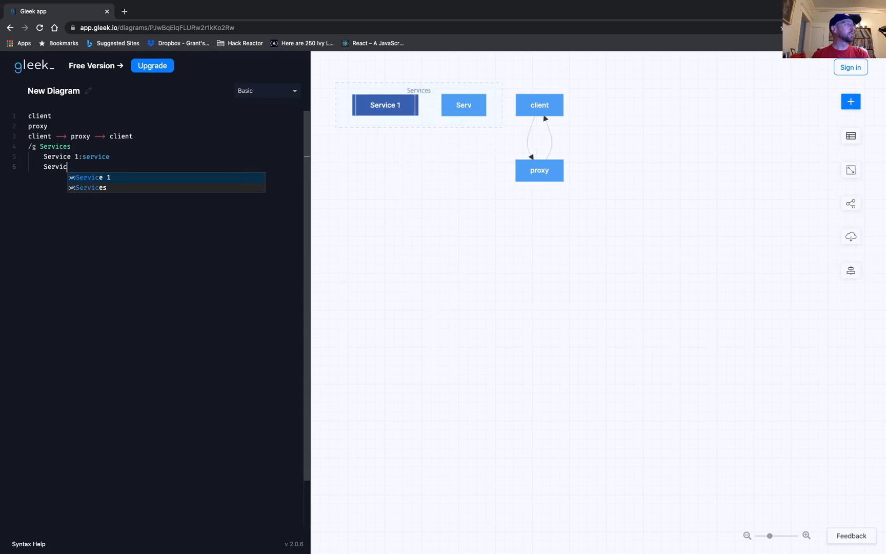
pyautogui.write('e 2:service')
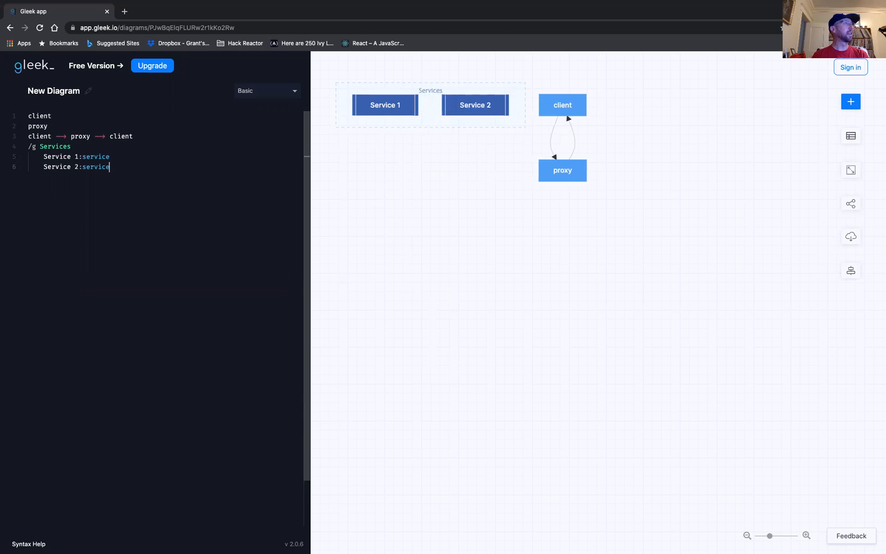
pyautogui.press('Return')
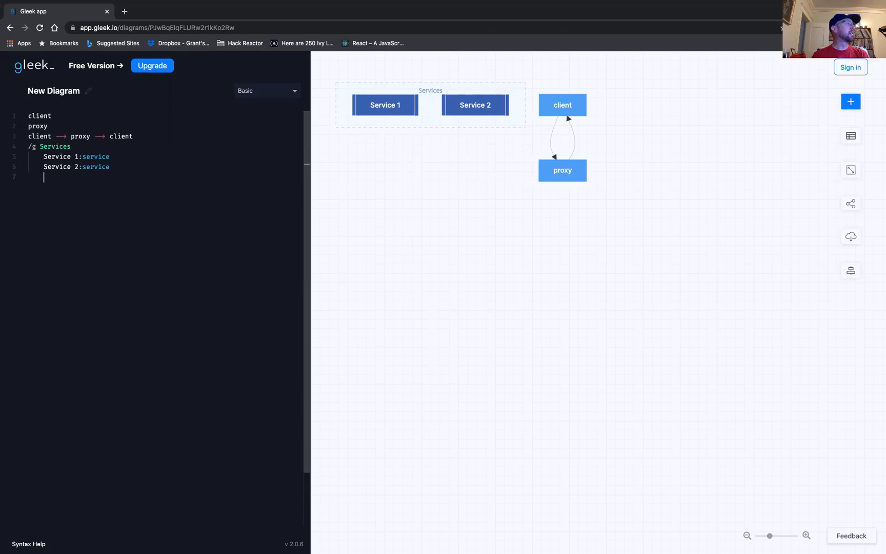
# Outside the Services group, connect proxy to Service 1 and back with proxy --> Service 1 --> proxy.
pyautogui.write('p')
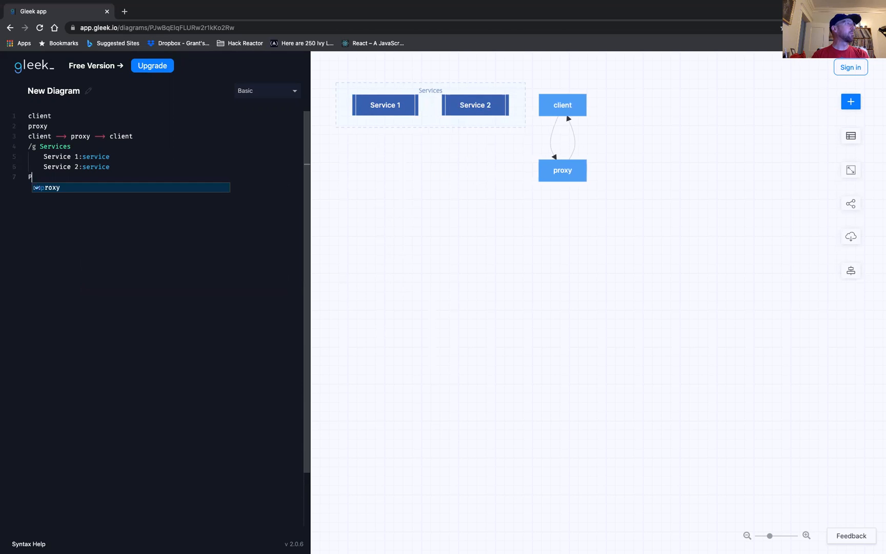
pyautogui.press('BackSpace')
pyautogui.write('proxy ')
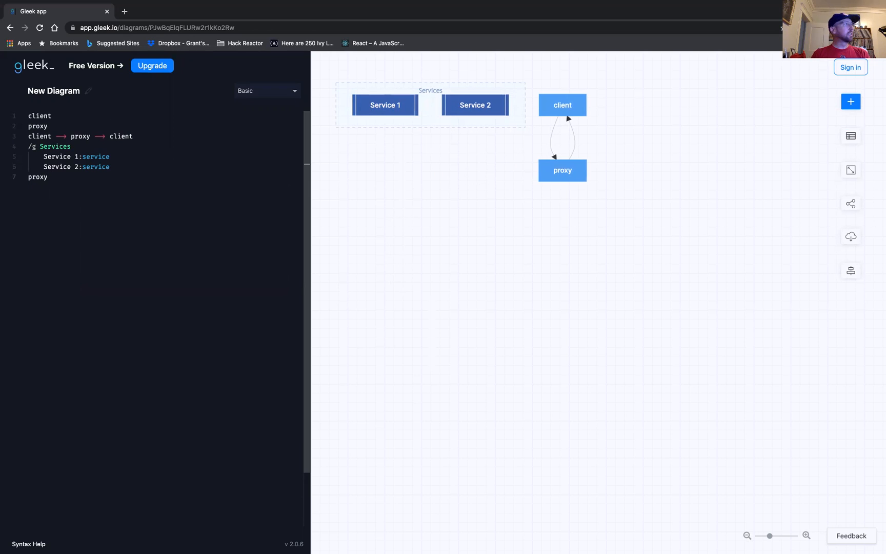
pyautogui.write('--> Ser')
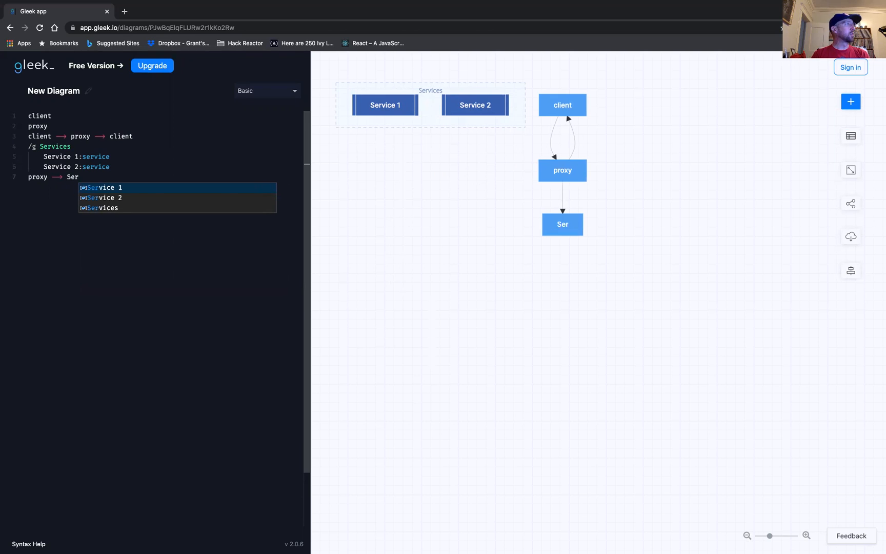
pyautogui.press('Return')
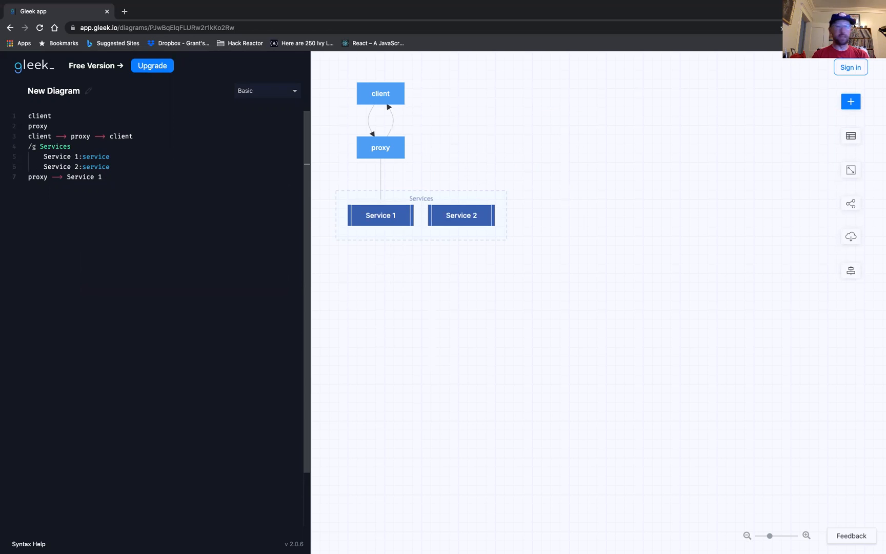
pyautogui.write('--')
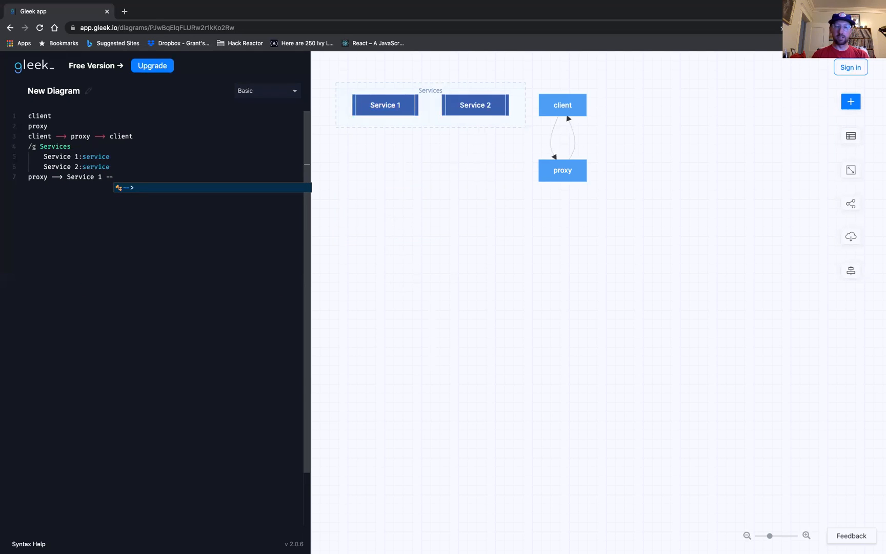
pyautogui.write('> pr')
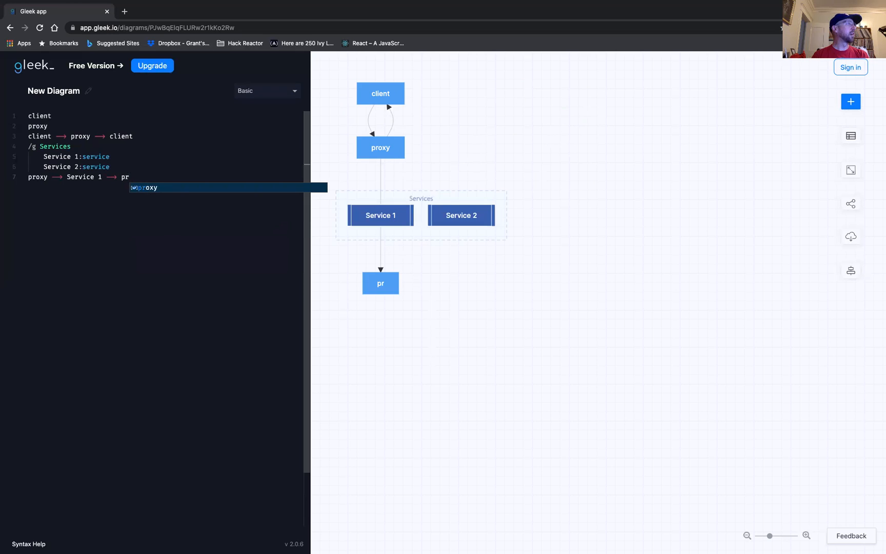
pyautogui.write('oxy')
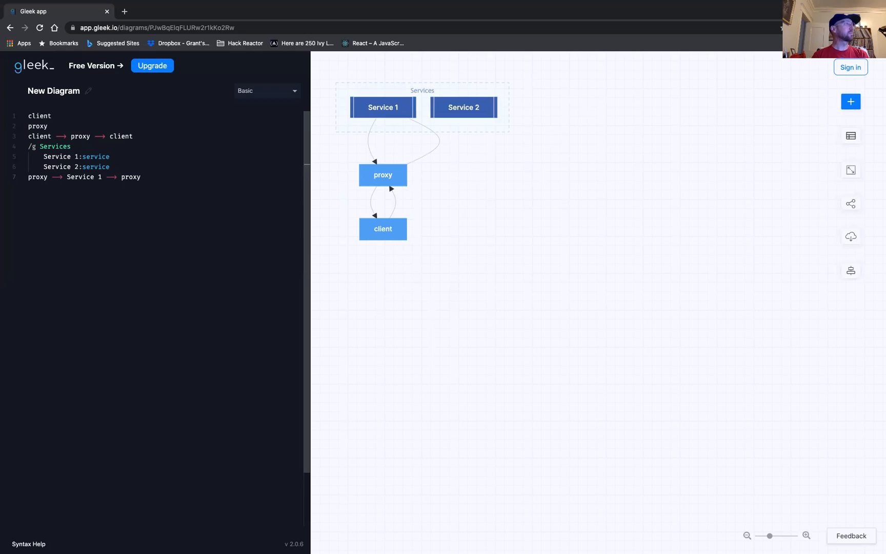
pyautogui.press('Return')
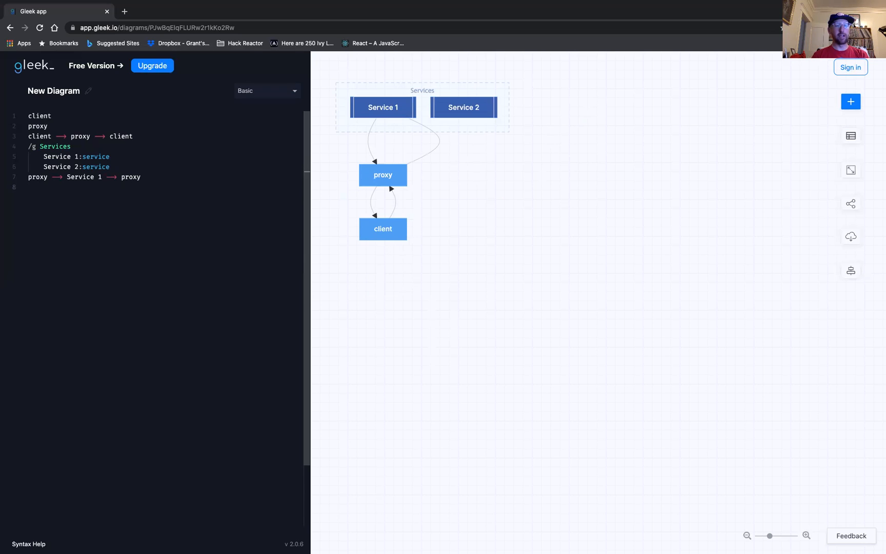
# Create a group named DB's below the proxy connection, containing a node DB 1 with the db shape type.
pyautogui.write('/g ')
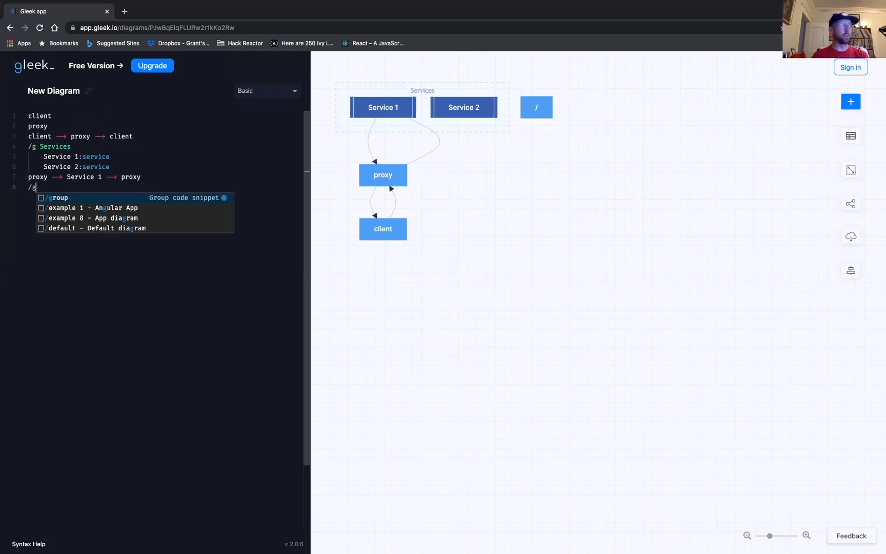
pyautogui.write("DB's")
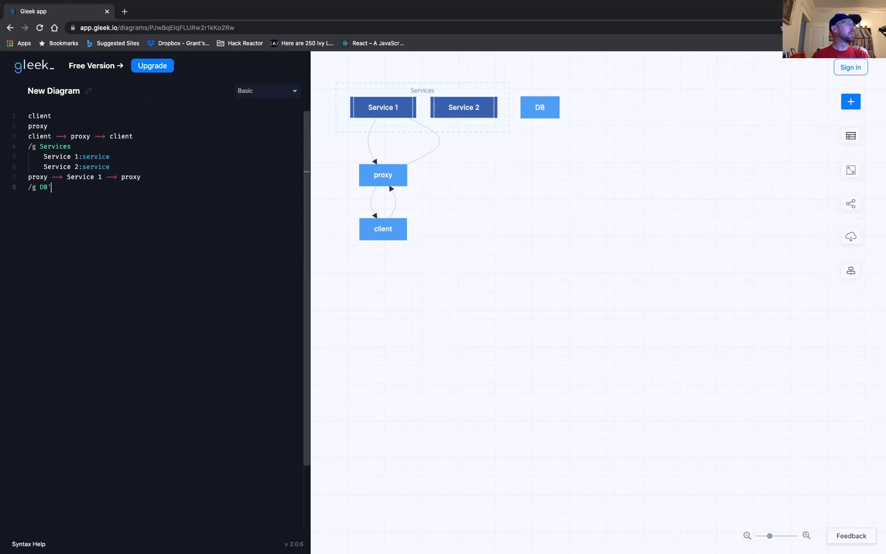
pyautogui.press('Return')
pyautogui.write('DB 1:')
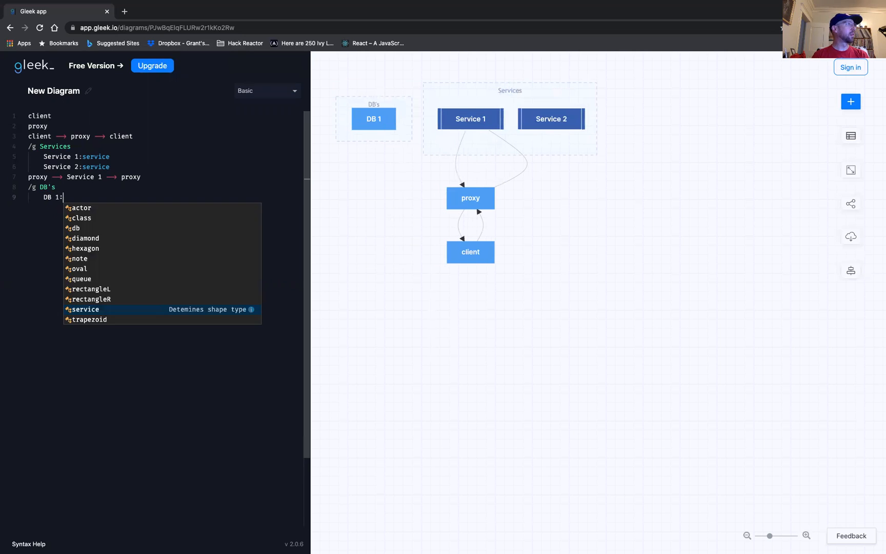
pyautogui.press('Escape')
pyautogui.write('d')
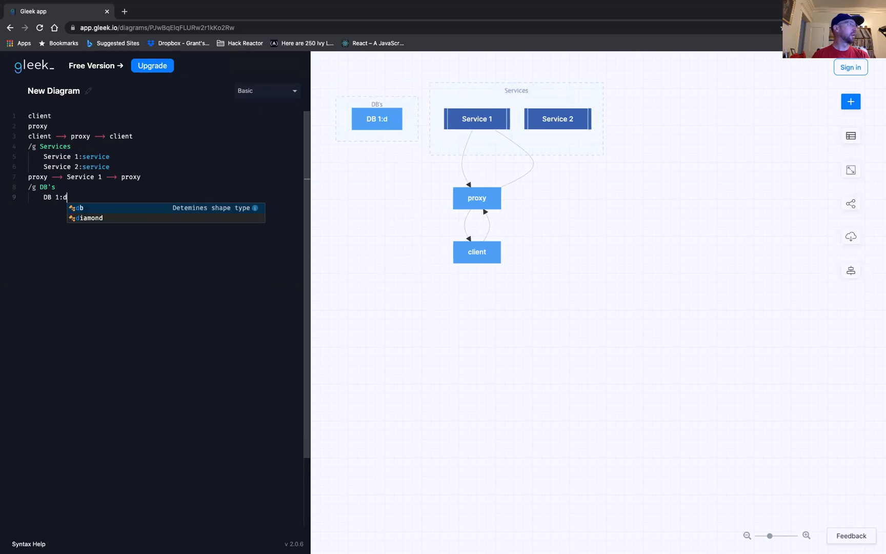
pyautogui.press('Return')
pyautogui.press('Return')
# Add a second node, DB 2, with the db shape type to the DB's group.
pyautogui.write('D')
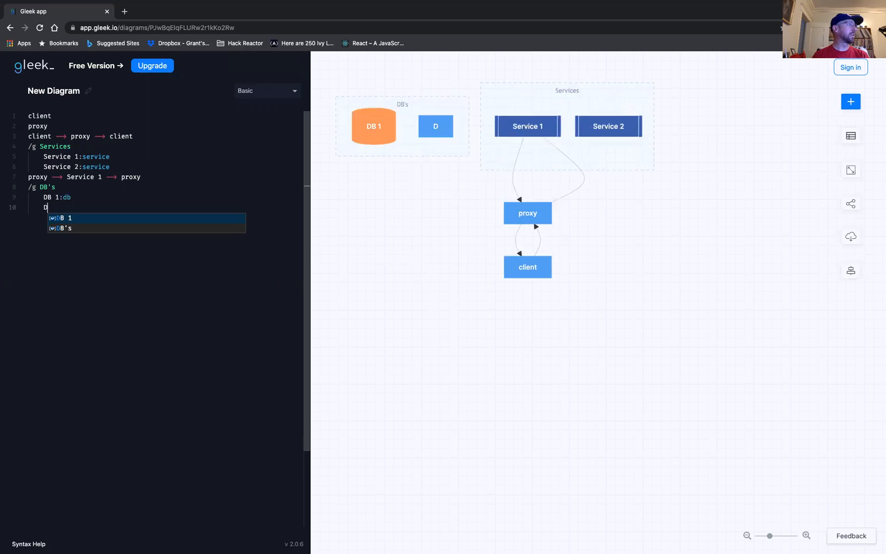
pyautogui.write('B 2: d')
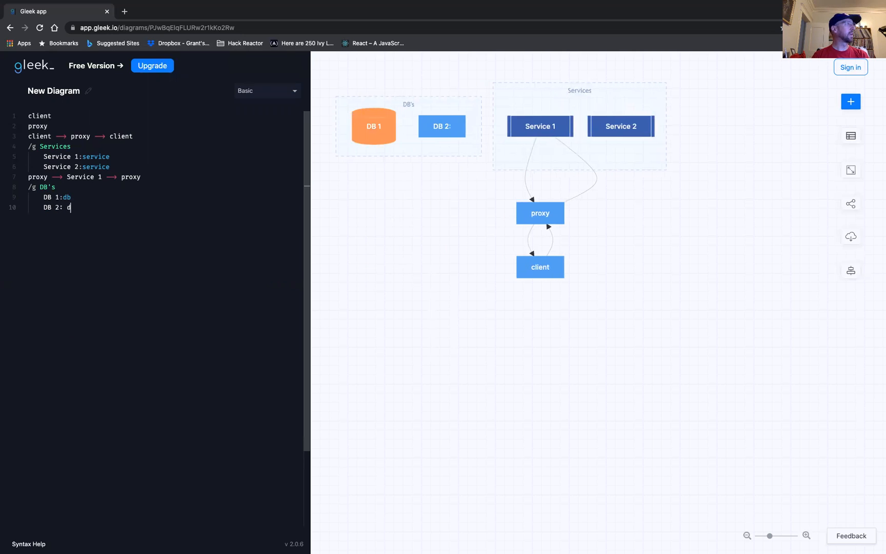
pyautogui.press('BackSpace')
pyautogui.press('BackSpace')
pyautogui.write('db')
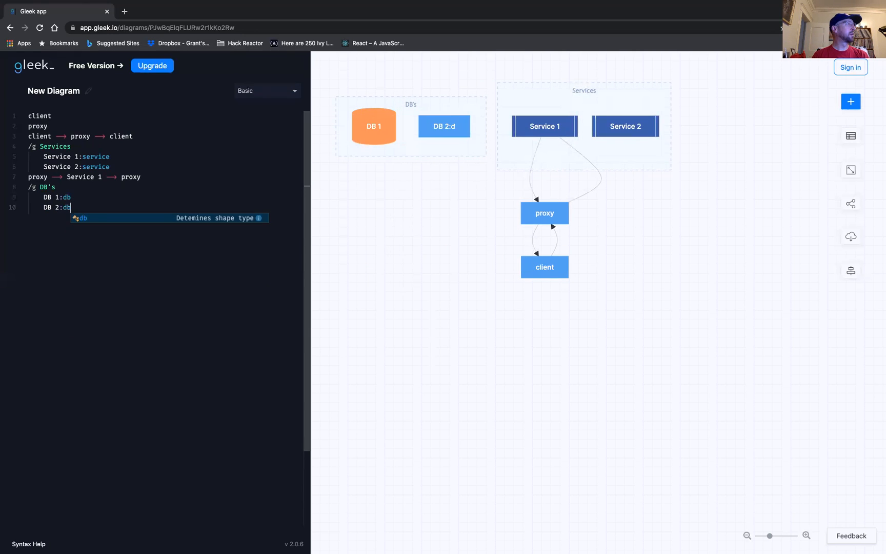
pyautogui.press('Return')
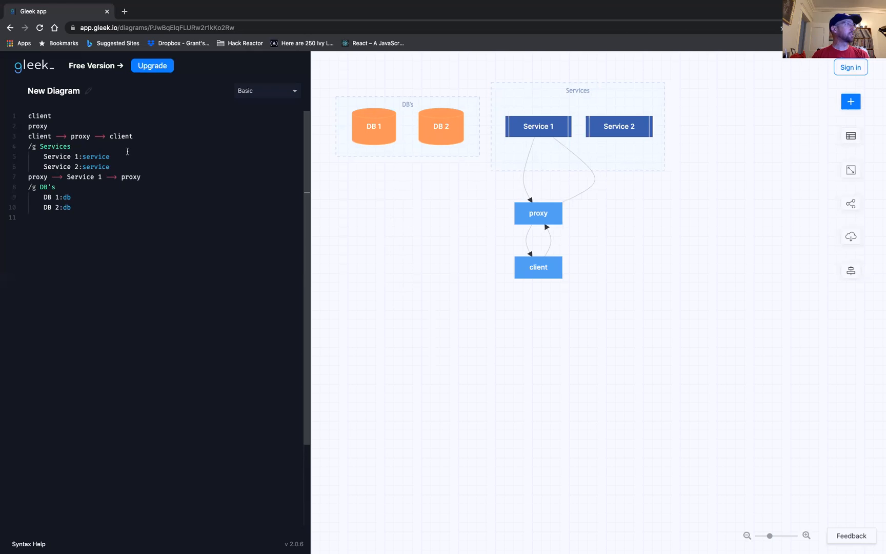
# Outside the groups, connect the Services group to the DB's group with Services --> DB's.
pyautogui.write('S')
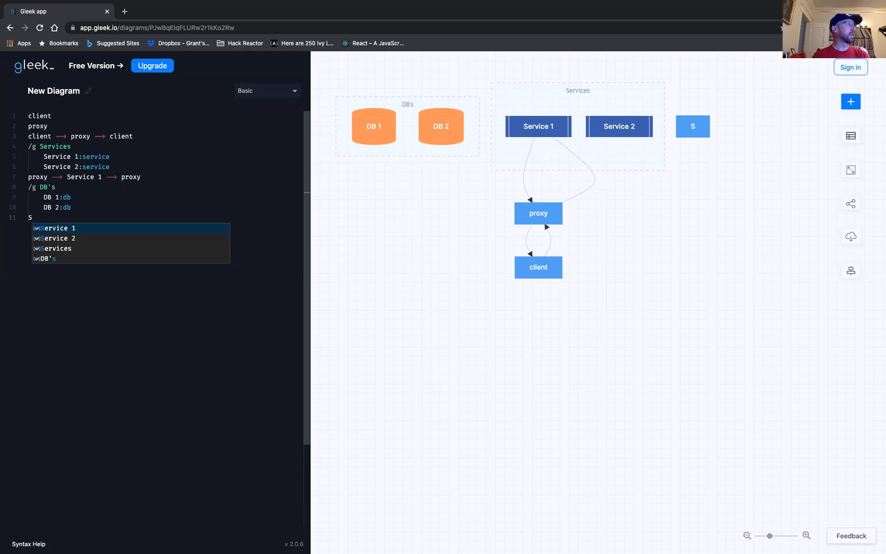
pyautogui.write('e')
pyautogui.press('Return')
pyautogui.press('BackSpace')
pyautogui.write('s')
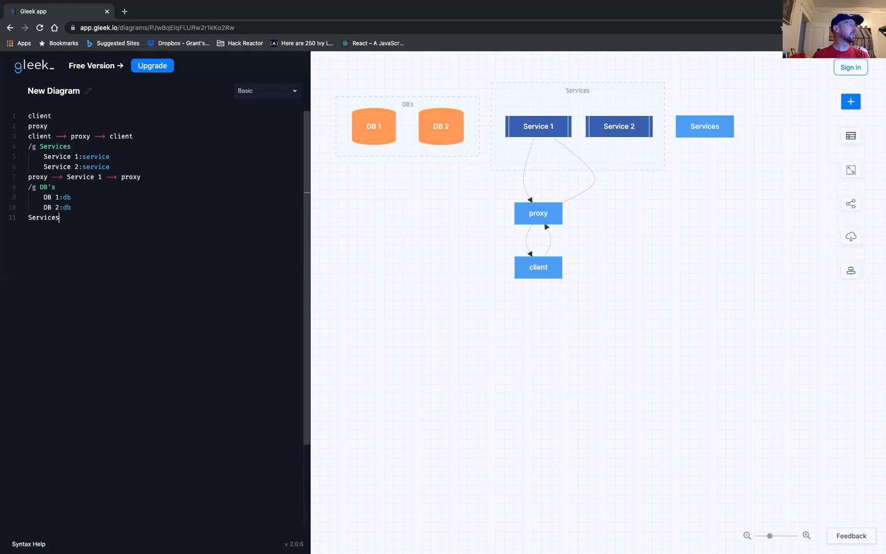
pyautogui.press('BackSpace')
pyautogui.press('BackSpace')
pyautogui.press('BackSpace')
pyautogui.press('BackSpace')
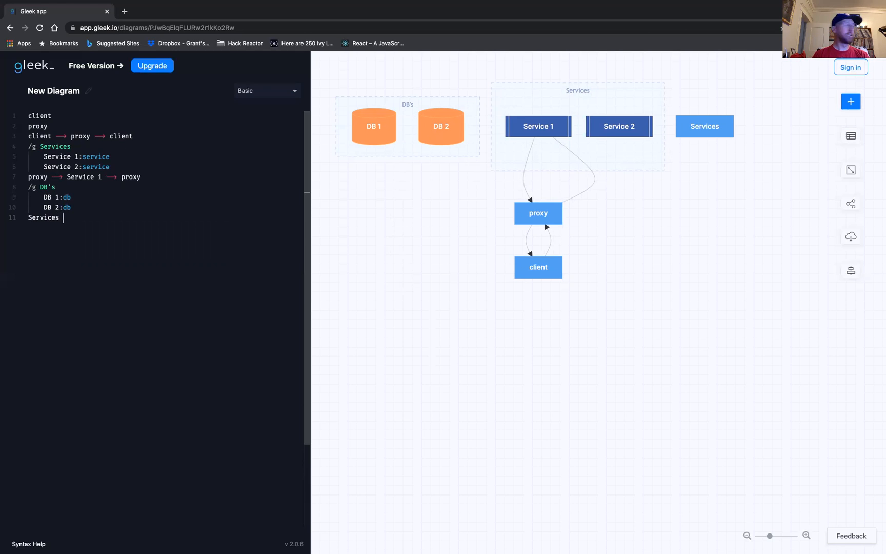
pyautogui.write('--> DB')
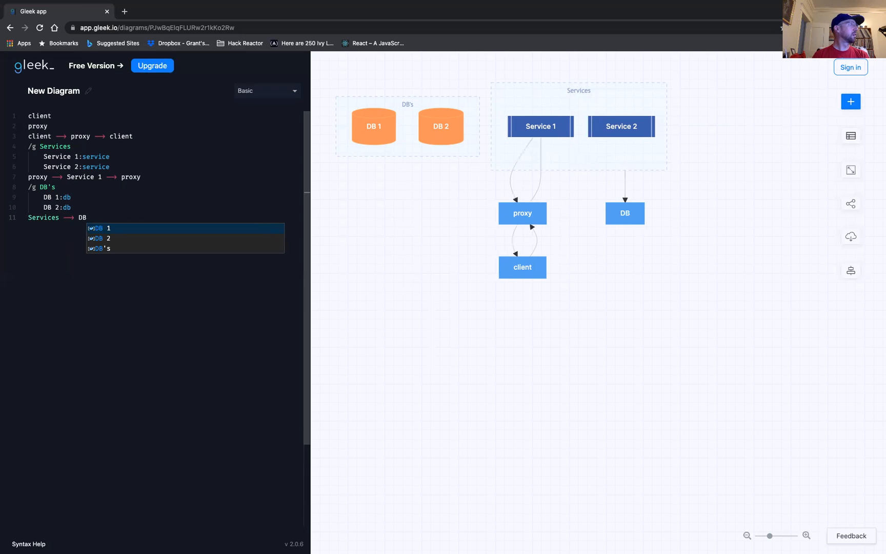
pyautogui.write("'s")
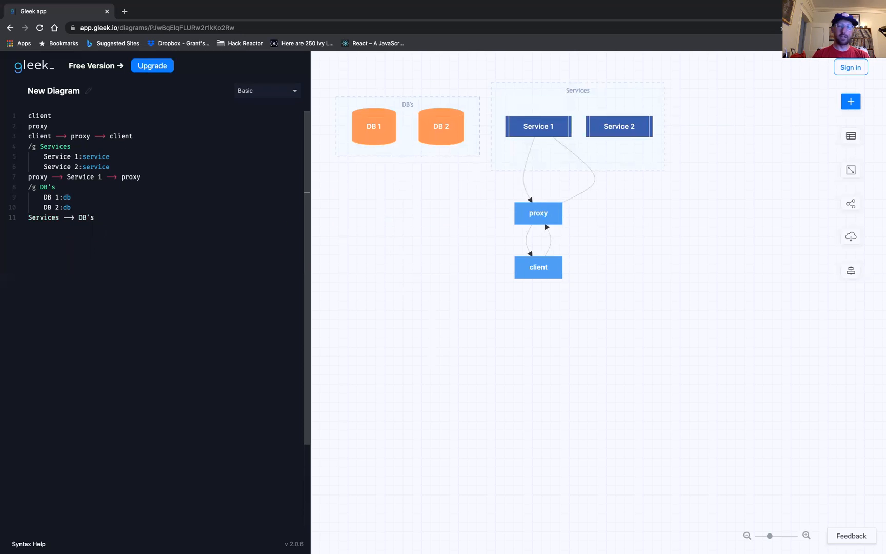
pyautogui.write('   --')
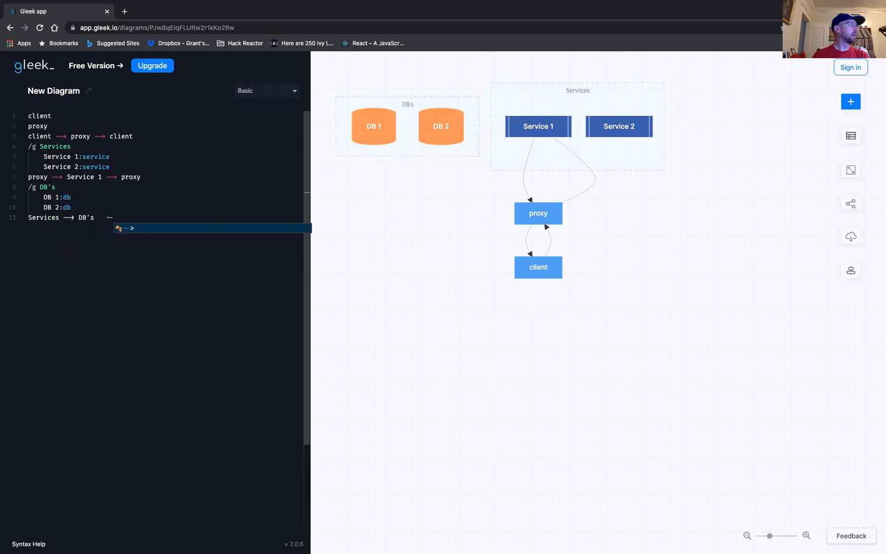
pyautogui.press('BackSpace')
pyautogui.press('BackSpace')
pyautogui.press('BackSpace')
pyautogui.press('BackSpace')
pyautogui.press('BackSpace')
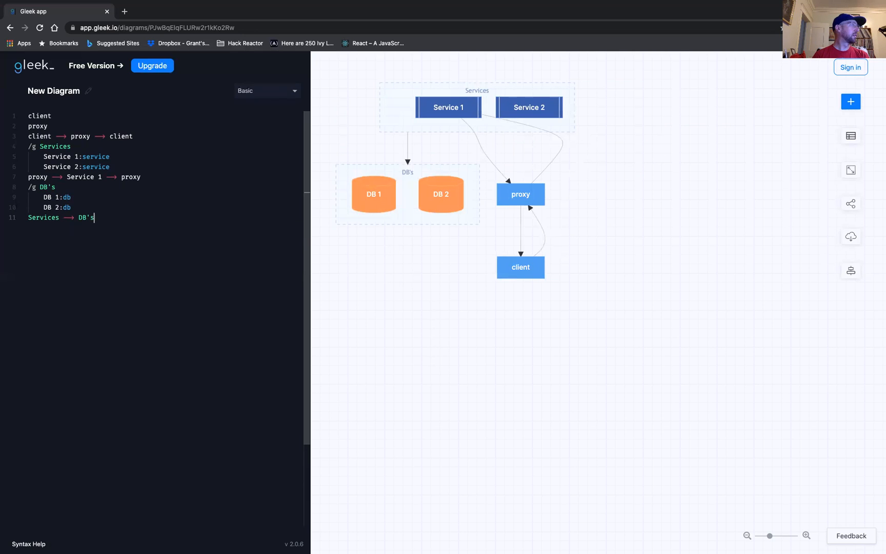
# Extend the group connection with a return arrow from DB's to Services, giving Services --> DB's --> Services.
pyautogui.write('--> ')
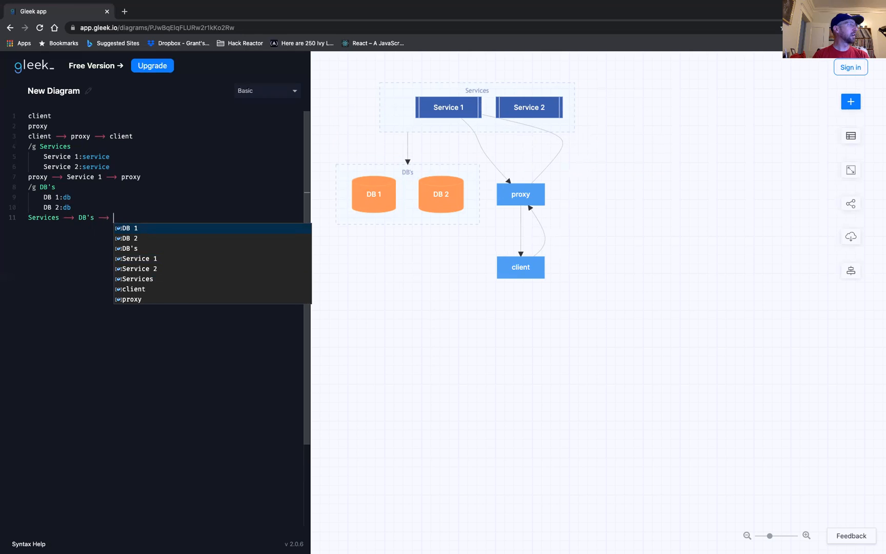
pyautogui.write('Se')
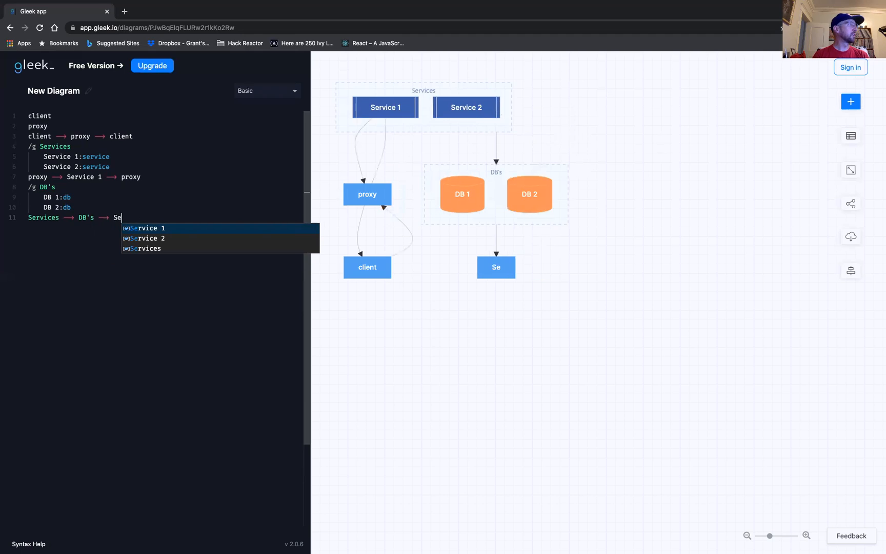
pyautogui.click(144, 249)
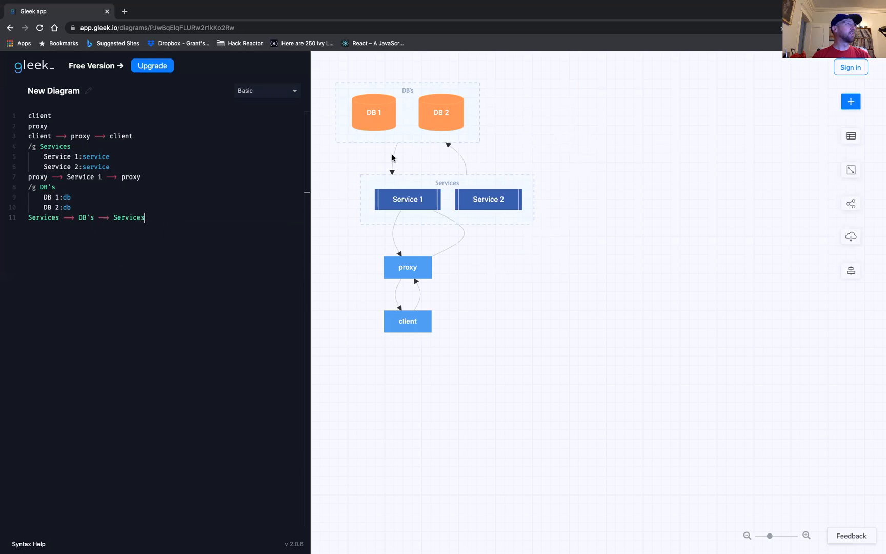
# Label the arrow from client to proxy "form data" and the return arrow from proxy to client "data".
pyautogui.click(60, 134)
pyautogui.write('form')
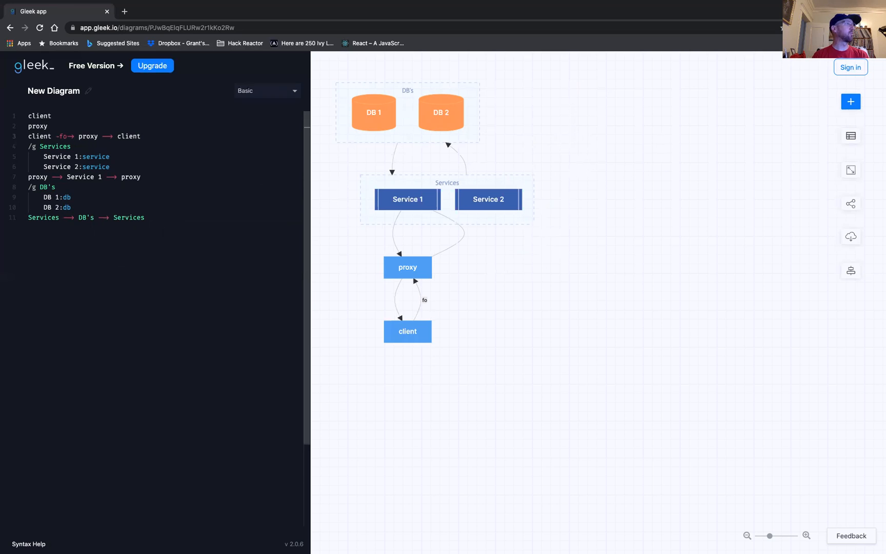
pyautogui.write(' data')
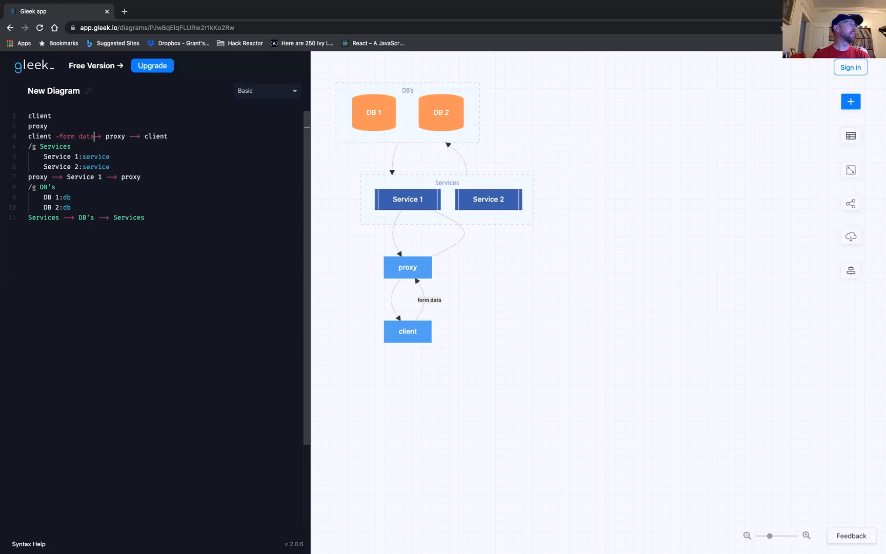
pyautogui.click(133, 136)
pyautogui.write('data')
pyautogui.click(198, 168)
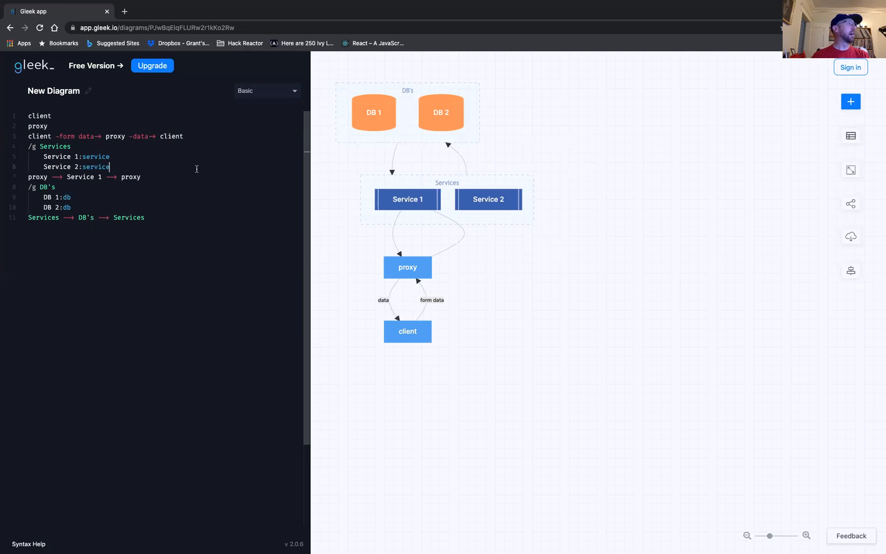
# Make the arrow from proxy to Service 1 dashed by changing it to --->.
pyautogui.click(54, 177)
pyautogui.write('-')
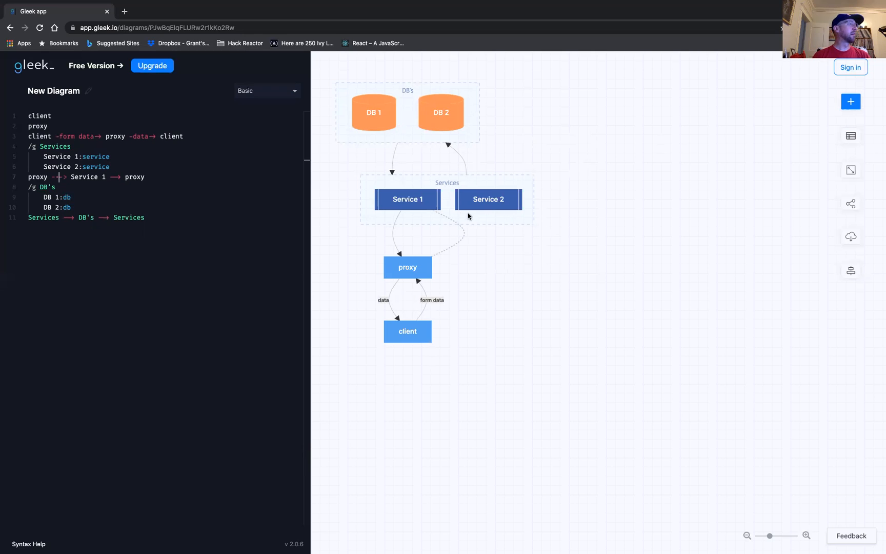
# Add a comment line reading //comment below the Services and DB's connection.
pyautogui.click(156, 216)
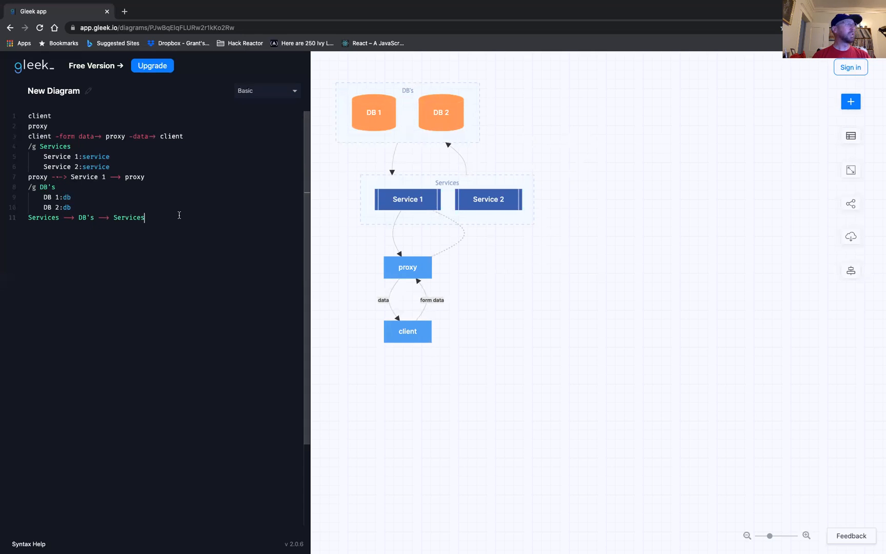
pyautogui.press('Return')
pyautogui.write('//ja')
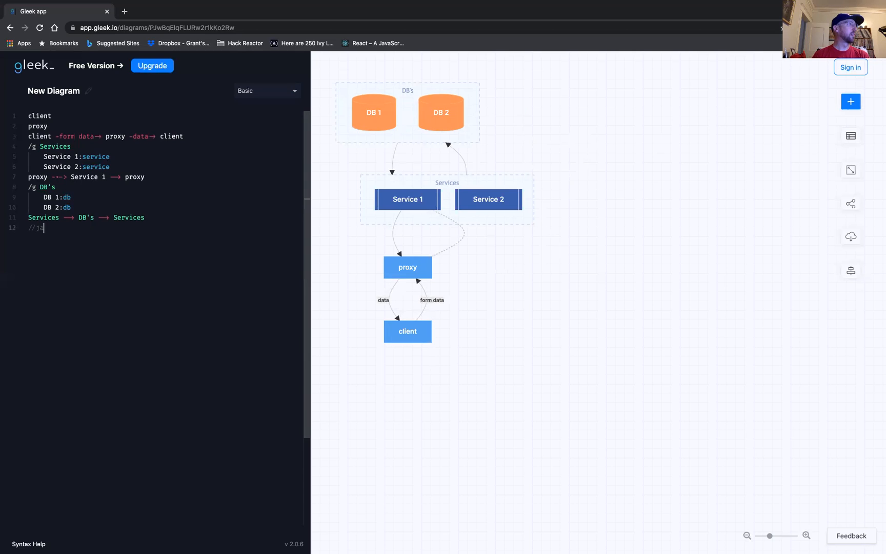
pyautogui.write('omment')
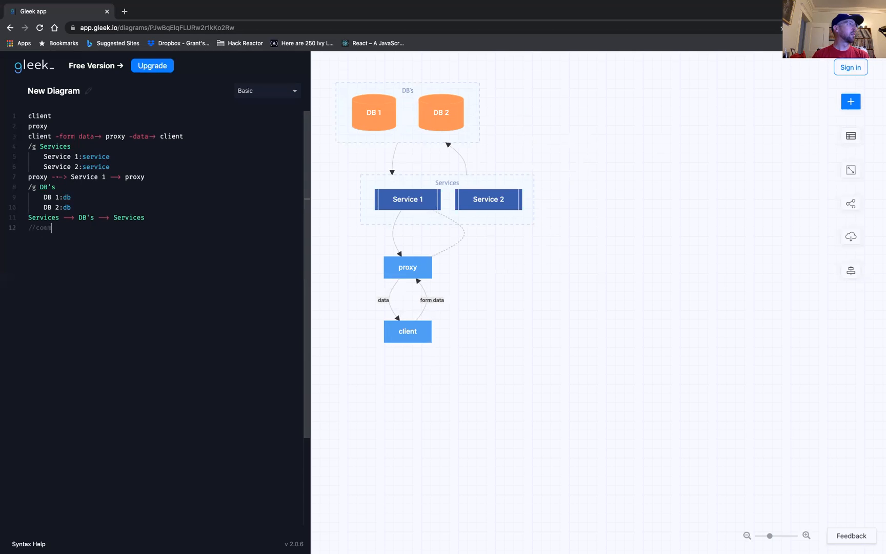